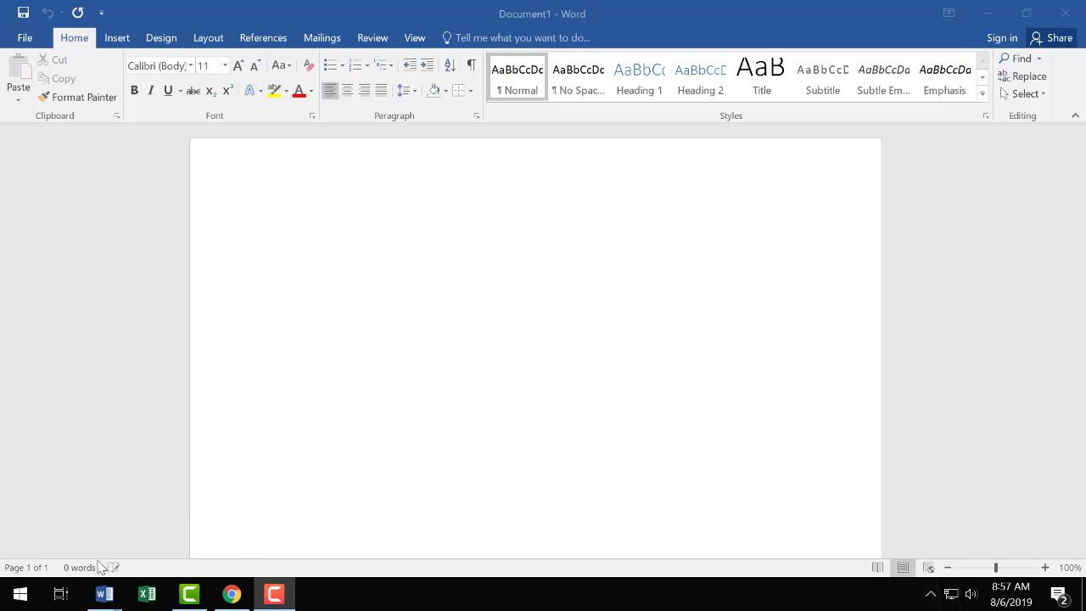
In the blank document, add a blank line and type the title 'Literature Review'
mouse_move(100, 594)
left_click(87, 534)
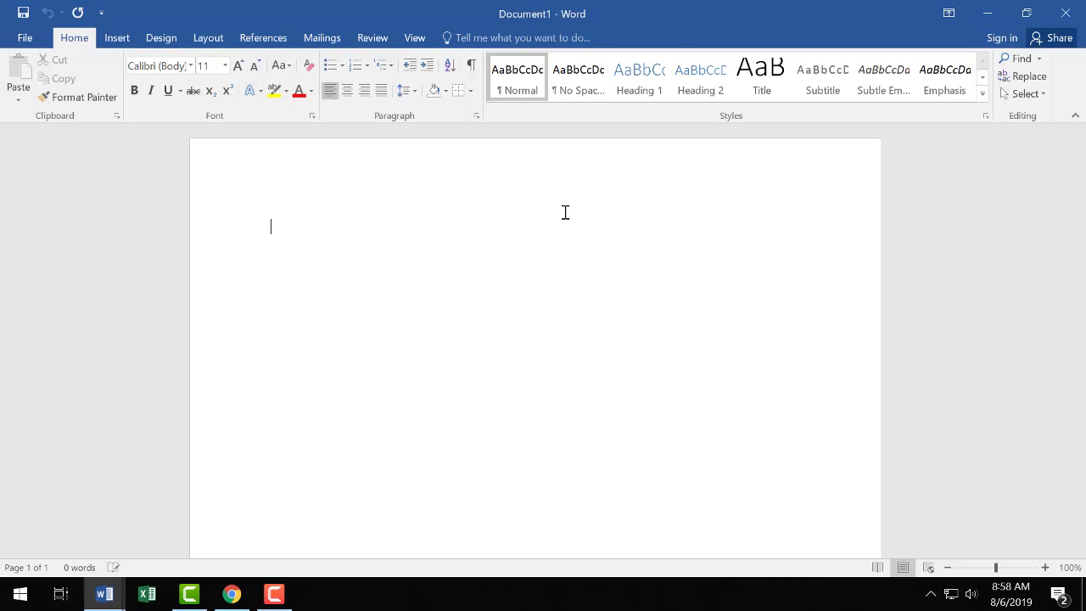
key("Return")
key("Return")
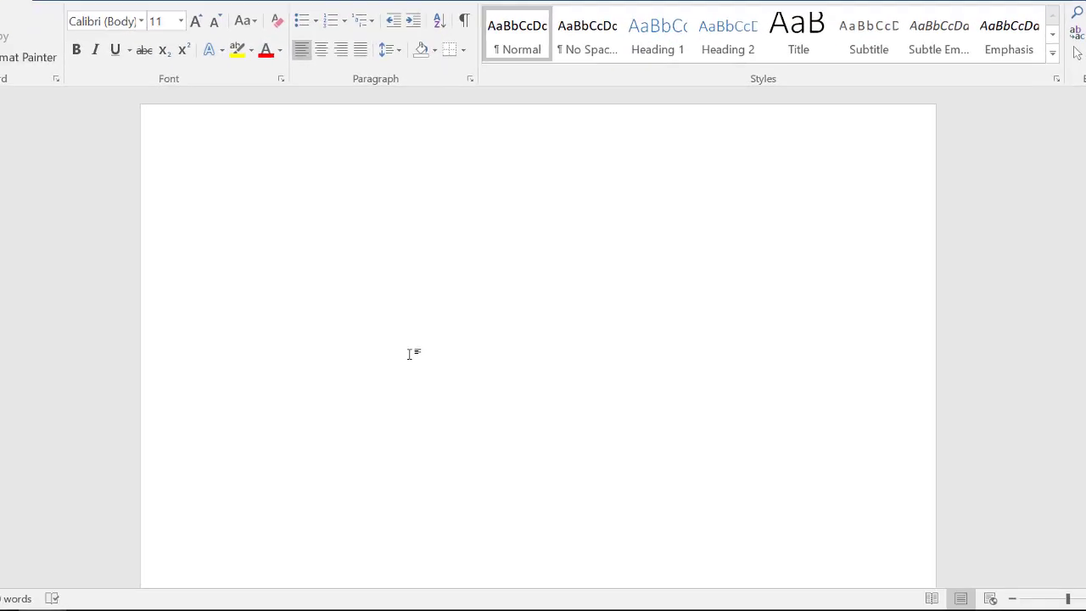
type("Lit")
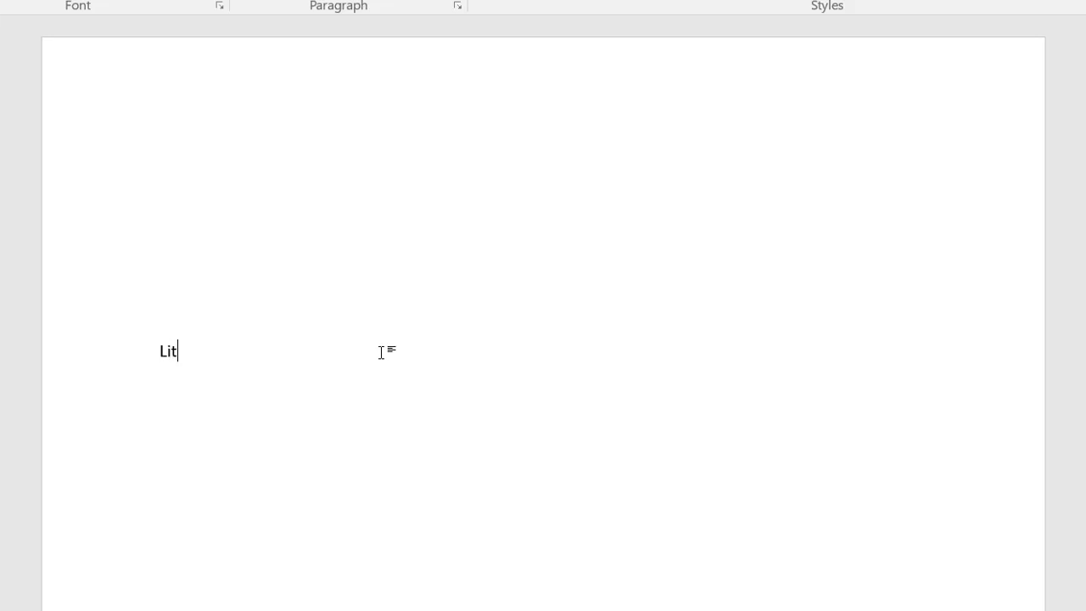
type("erature Review")
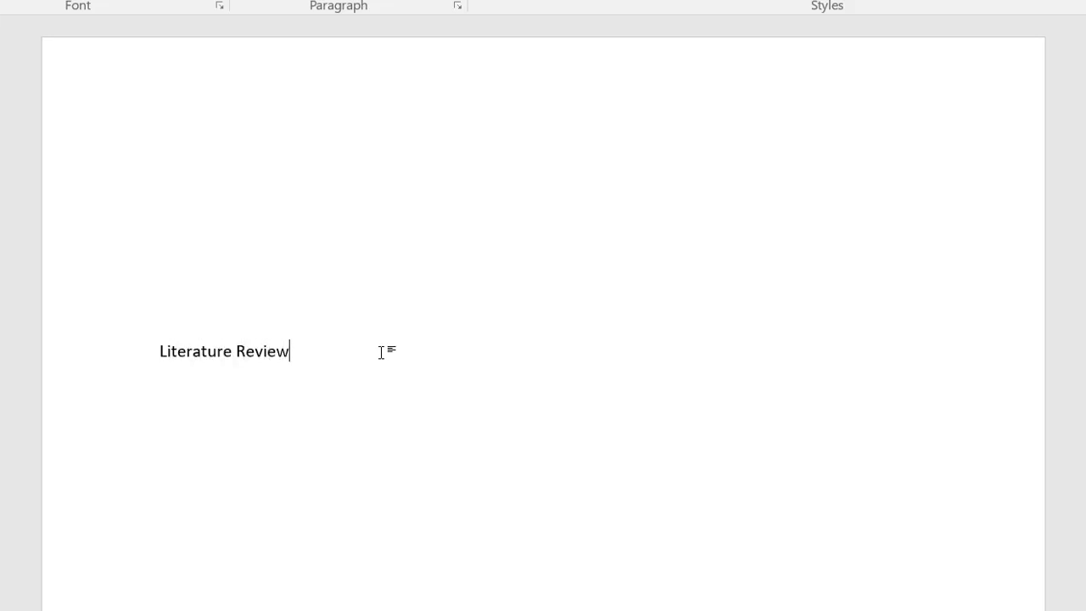
Add the author's name and 'Tacoma Community College' on separate lines below the title
key("Return")
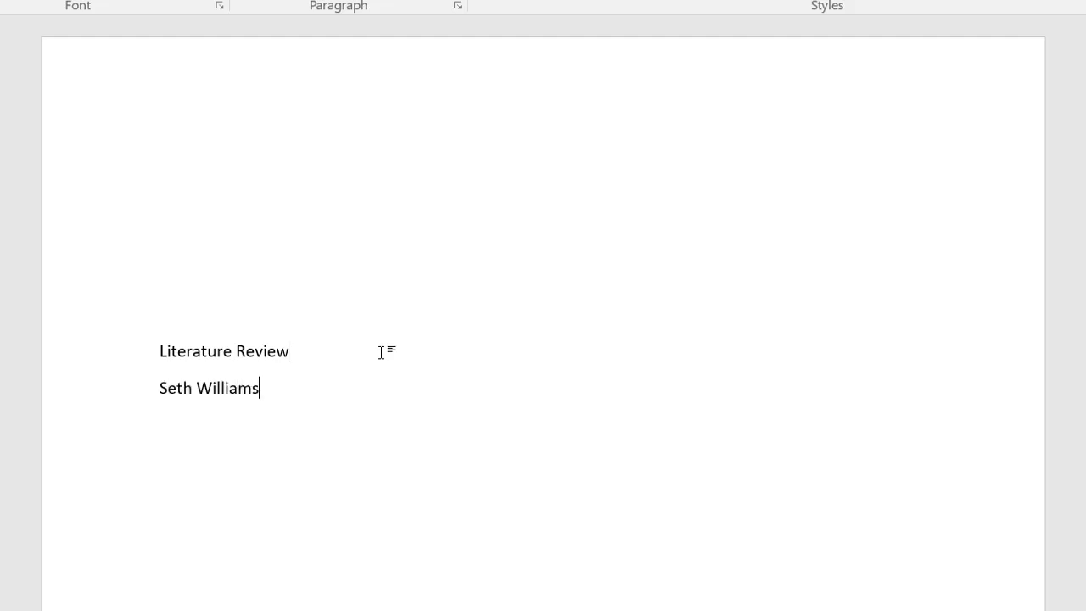
key("Return")
type("Tacoma ")
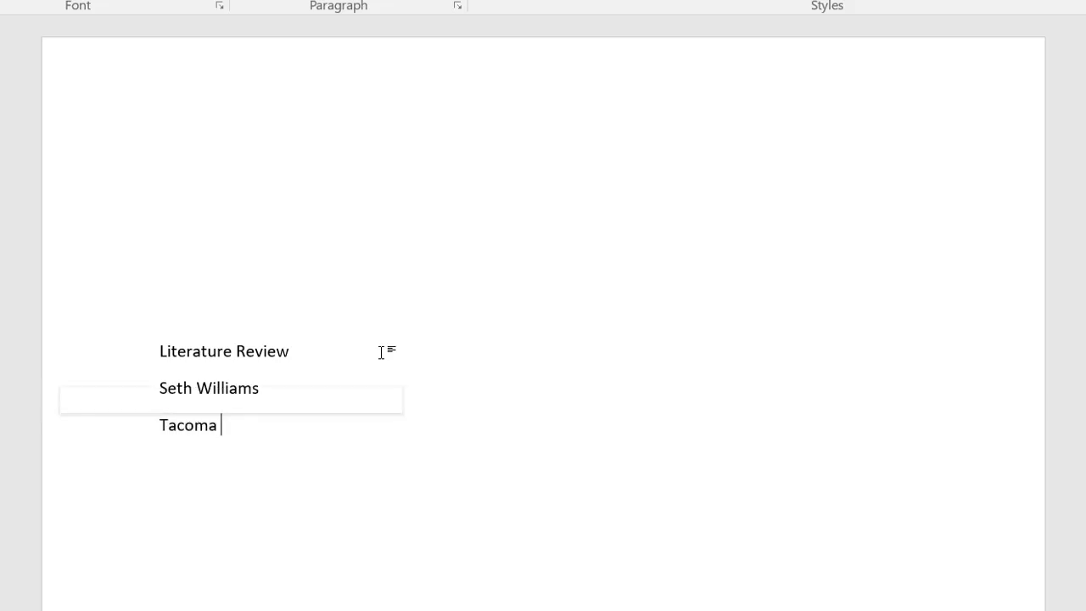
type("Community College")
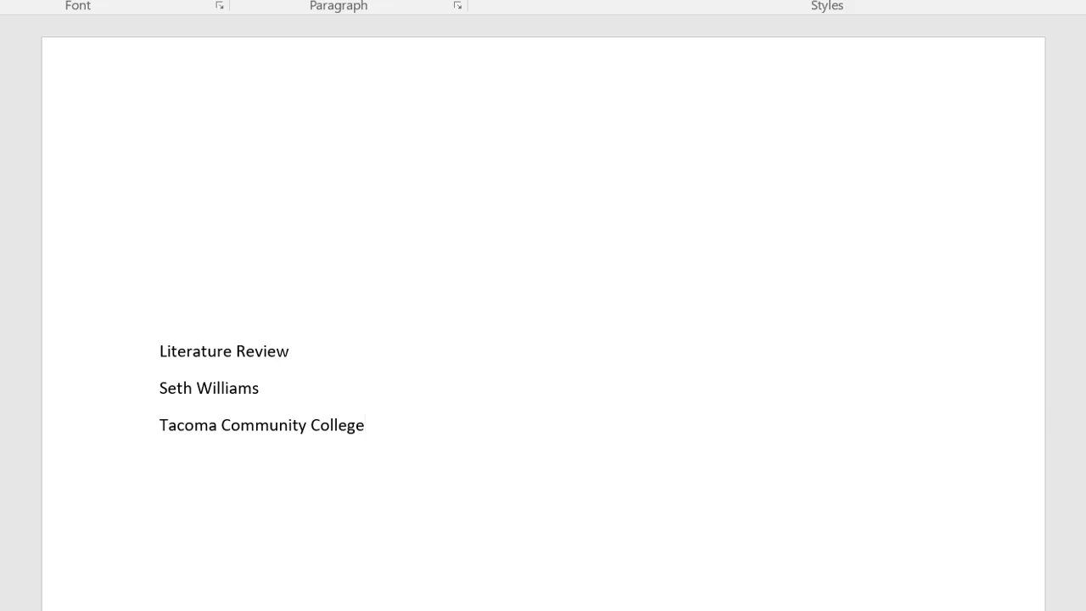
left_click(161, 610)
left_click(161, 568)
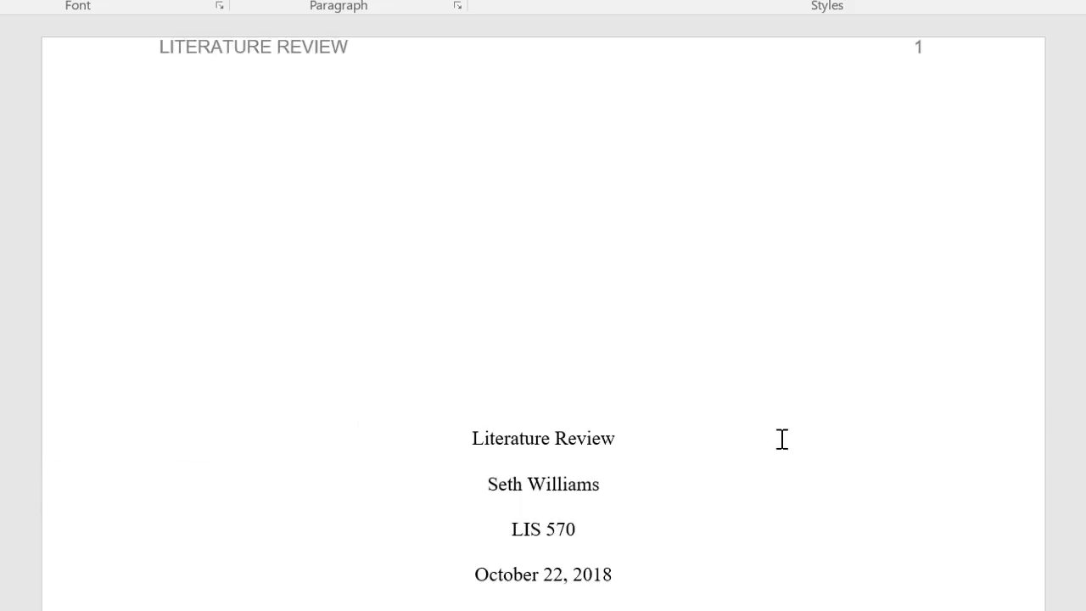
left_click(650, 444)
left_click(643, 495)
left_click(643, 528)
left_click(643, 582)
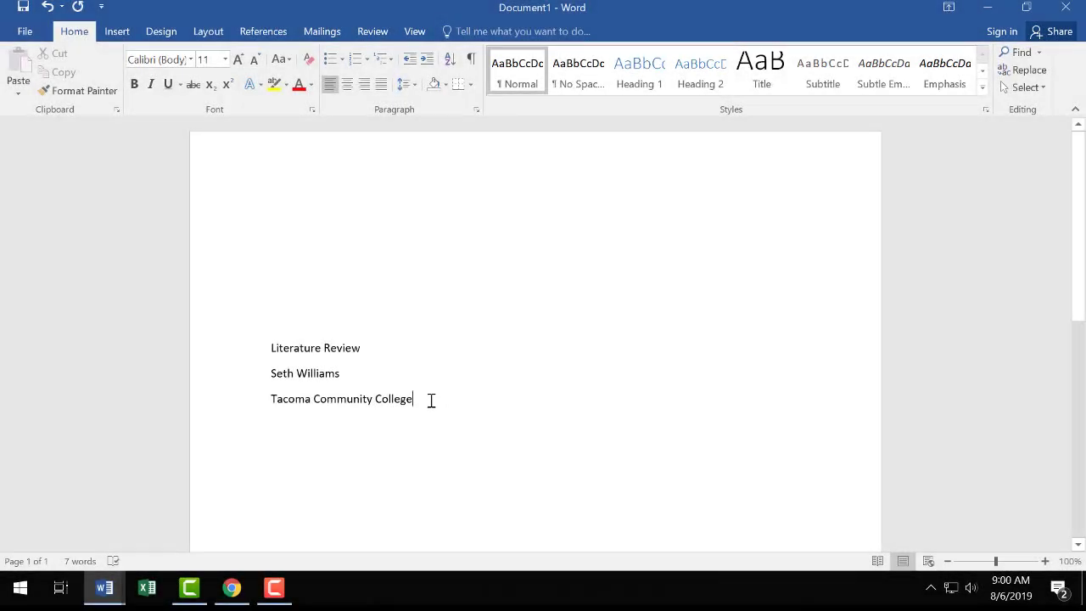
Center the three title-page lines and set them to 12 pt
left_click_drag(431, 401, 245, 354)
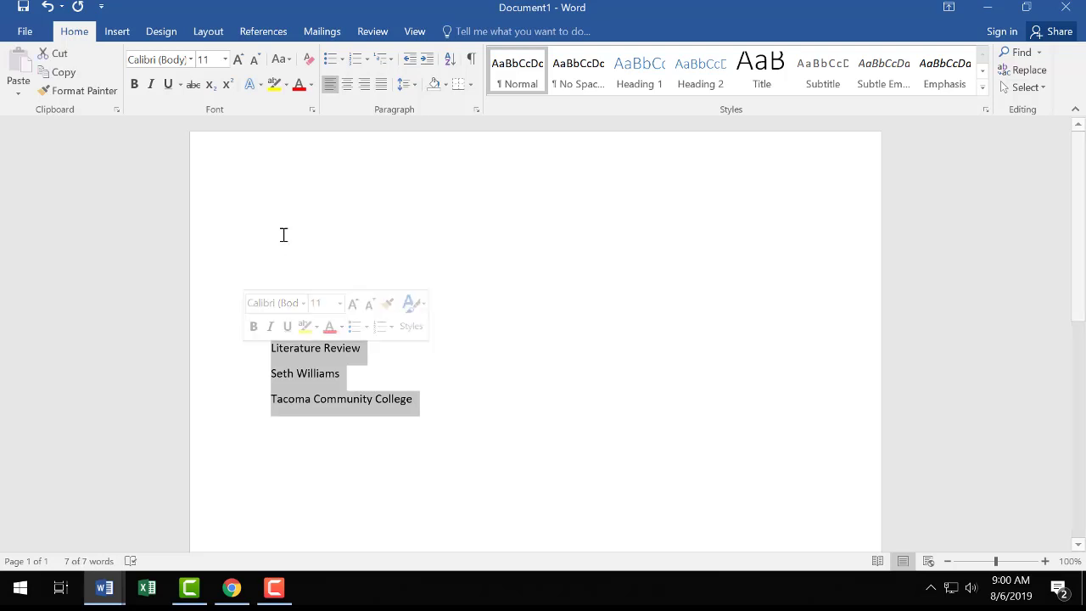
left_click(347, 86)
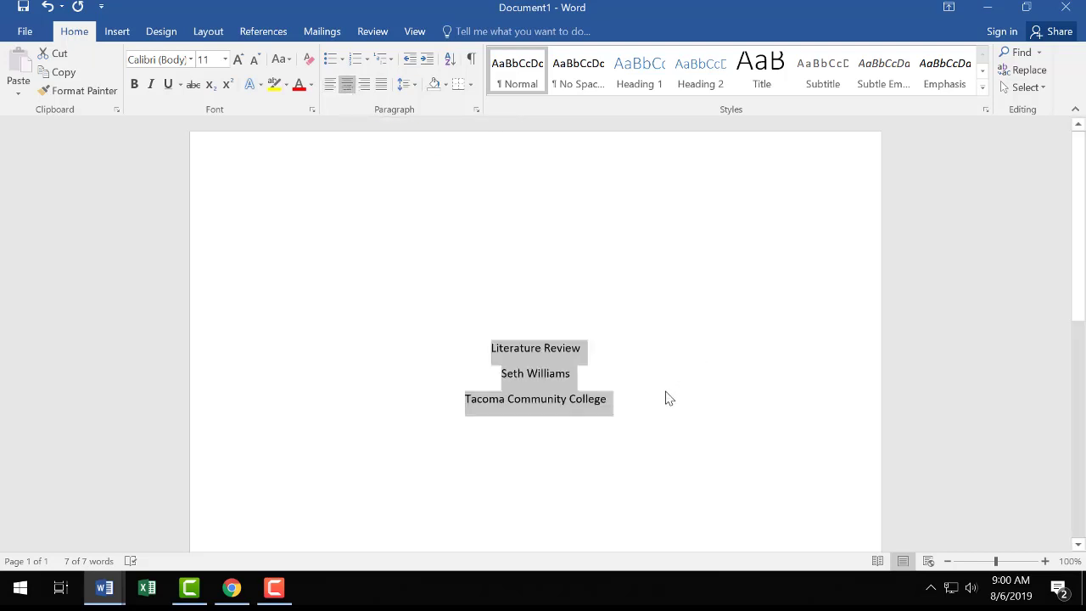
left_click(226, 62)
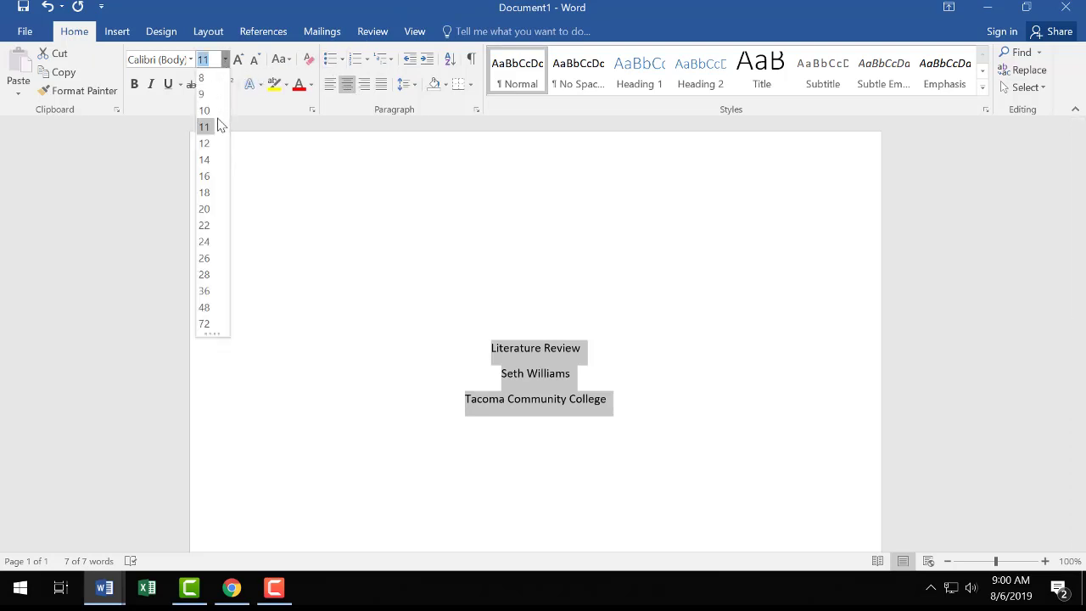
left_click(206, 144)
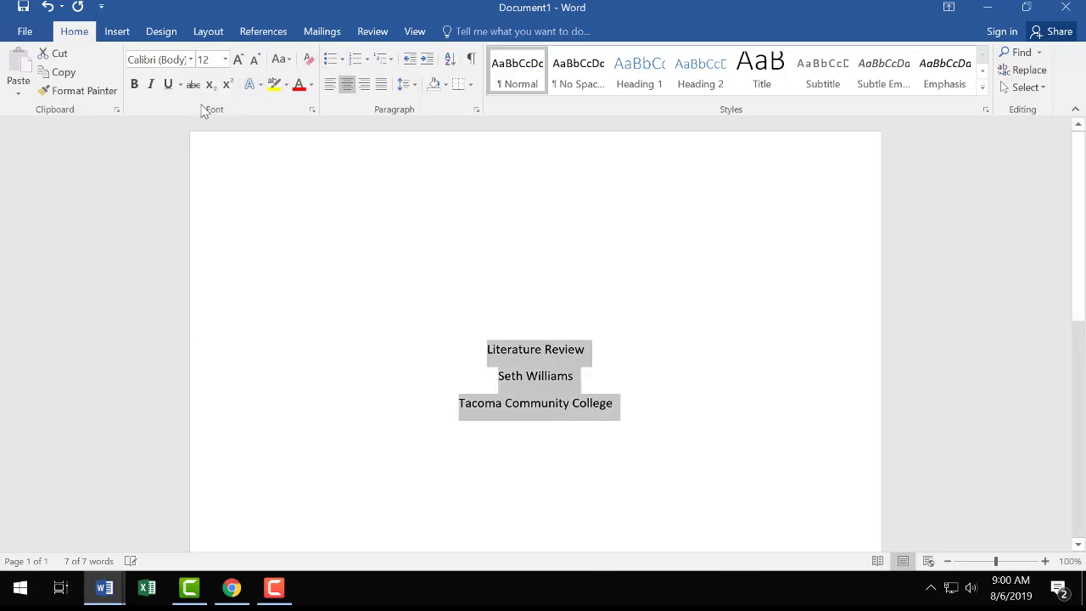
Set the title lines in Times New Roman with 2.0 line spacing
left_click(169, 62)
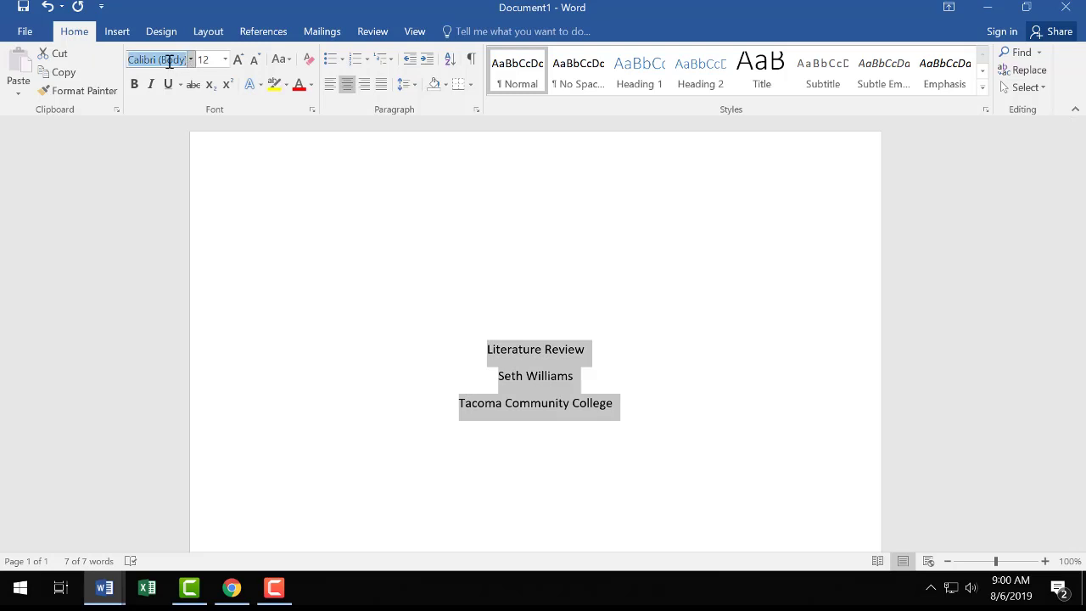
type("Times New")
key("Return")
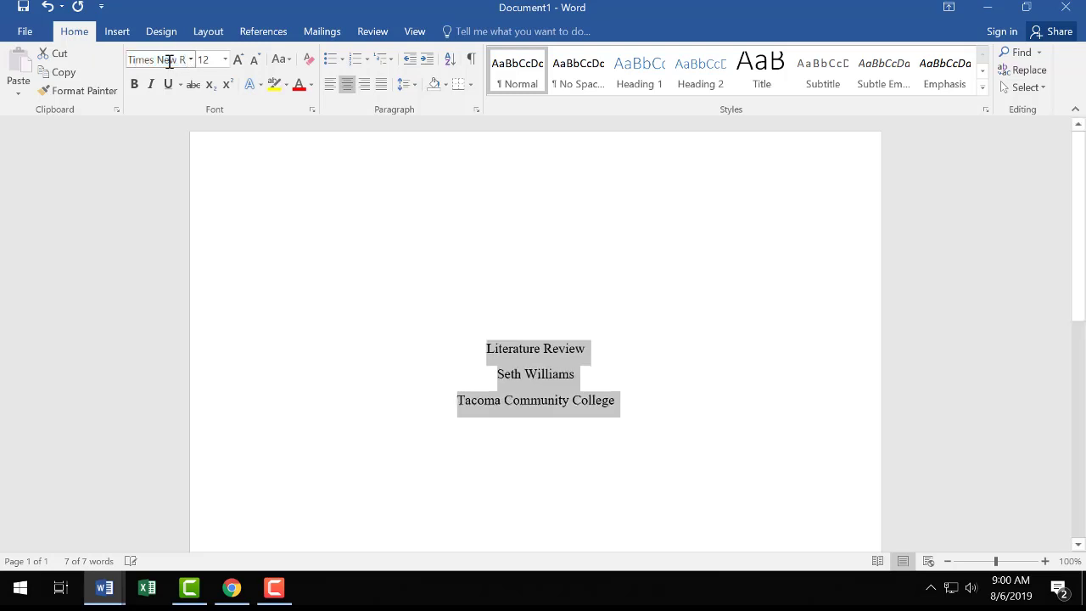
left_click(404, 85)
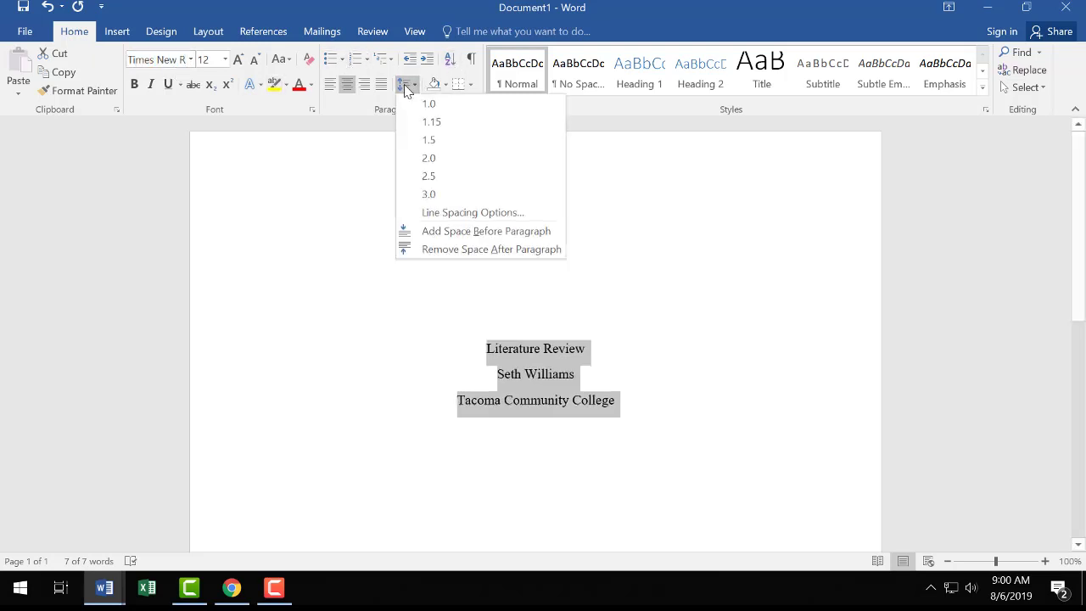
left_click(442, 159)
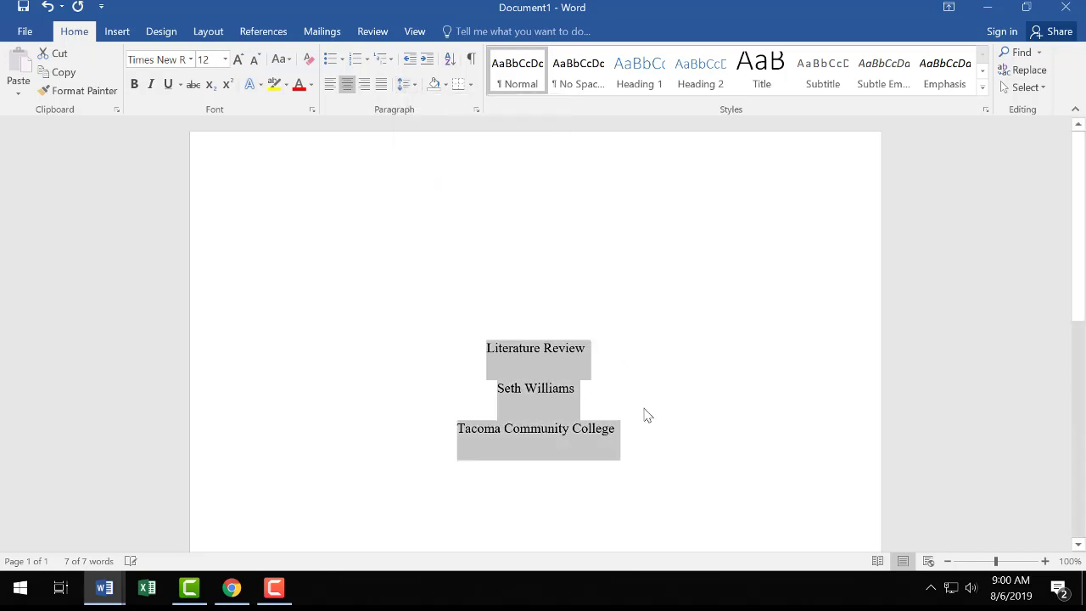
left_click(632, 432)
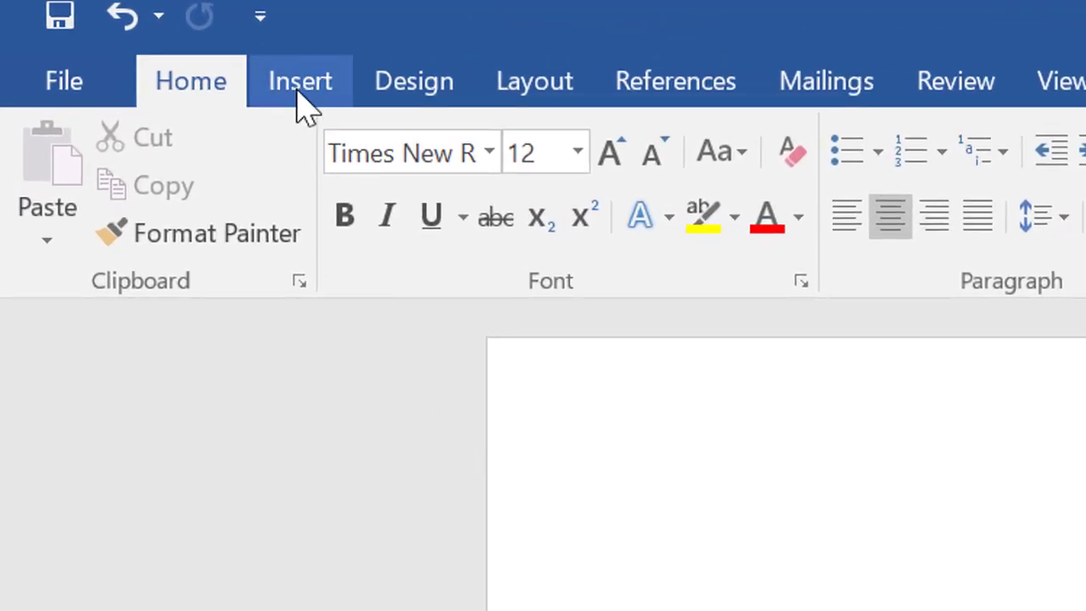
Insert a Blank Page ahead of the Literature Review page and scroll up to it
left_click(299, 100)
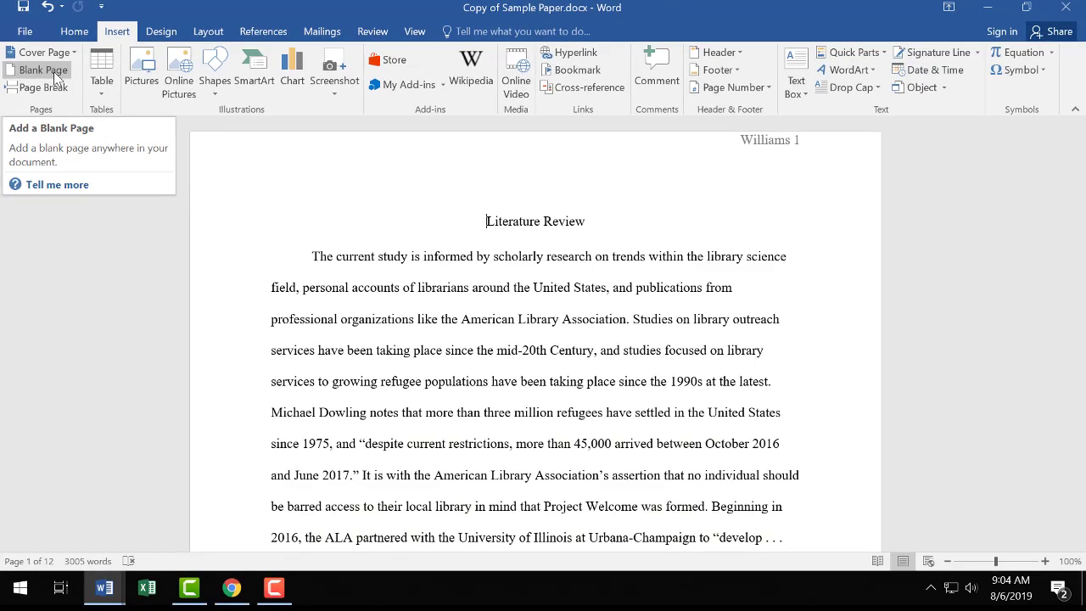
left_click(73, 97)
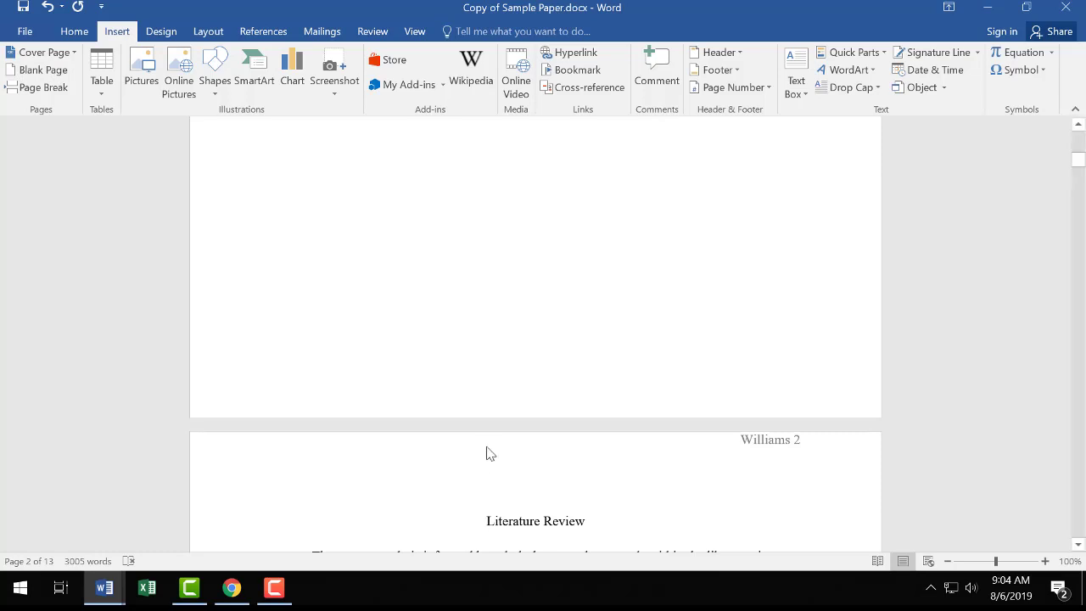
scroll(514, 384, "up", 3)
scroll(511, 385, "up", 1)
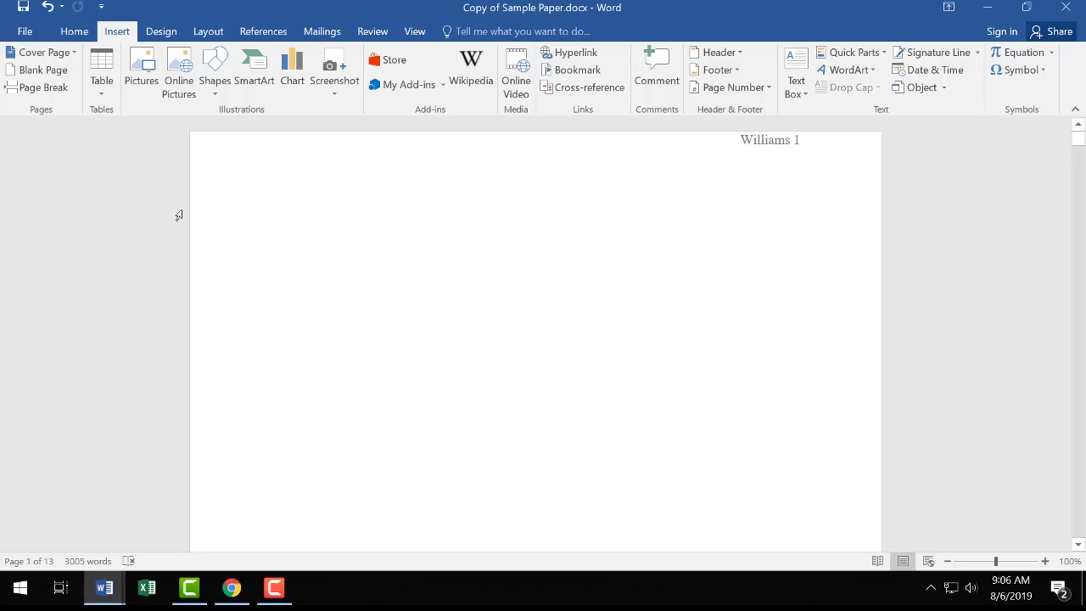
Paste the title block onto the blank page with source formatting, then lower it two lines
right_click(352, 218)
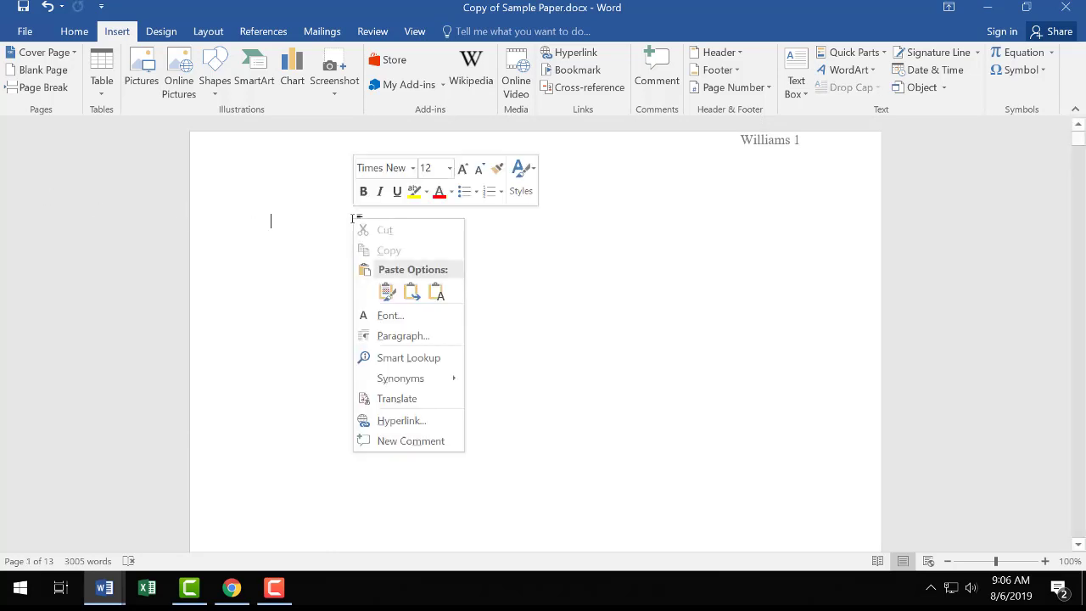
left_click(389, 297)
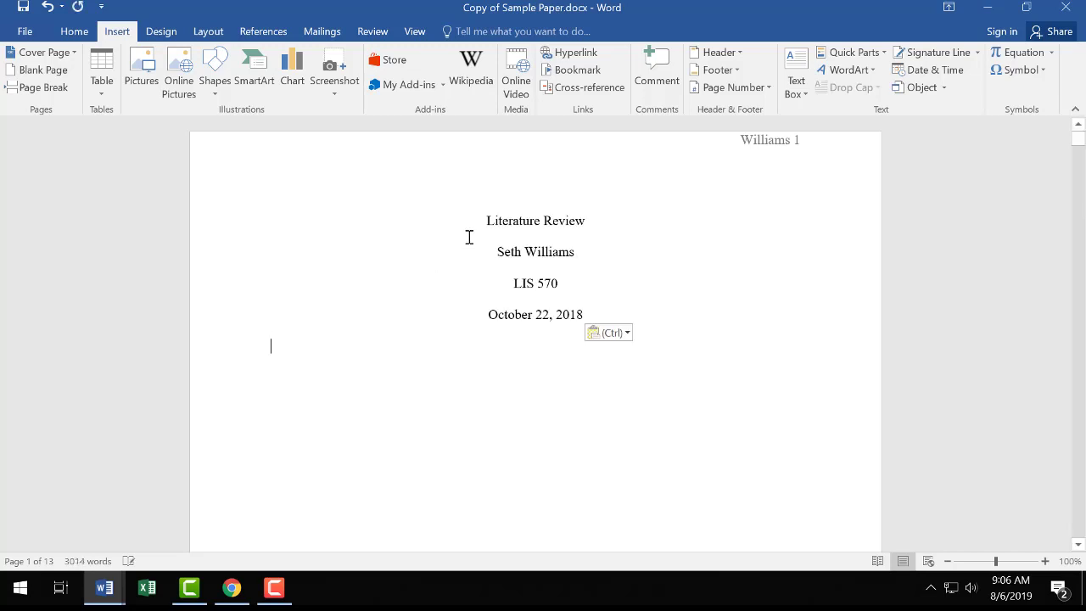
key("Return")
key("Return")
key("Return")
key("Return")
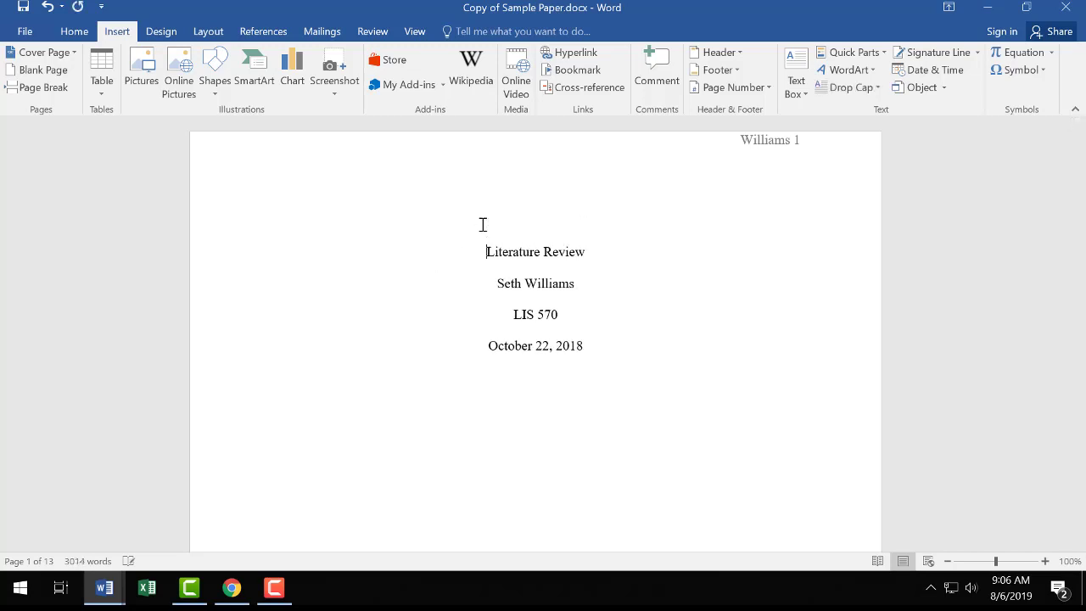
key("Return")
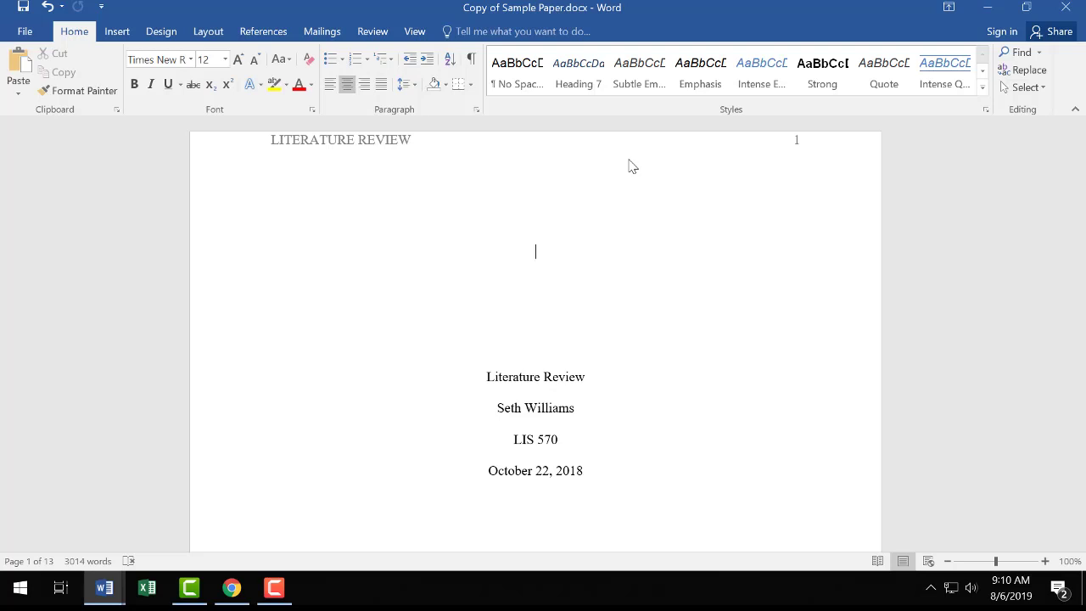
Open the page header showing LITERATURE REVIEW and page number 1 for editing
double_click(572, 164)
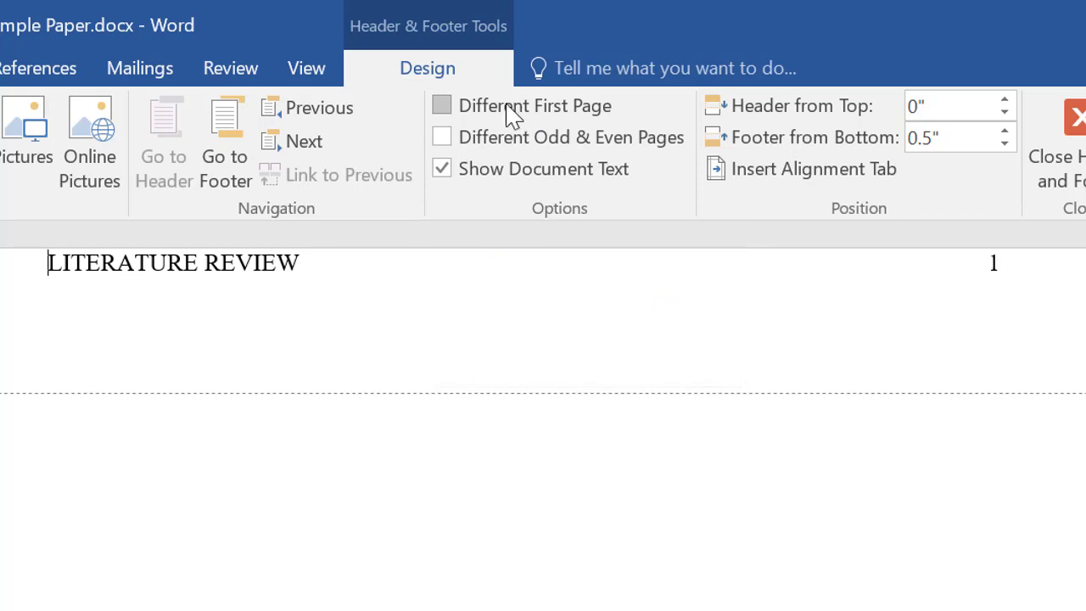
Turn on Different First Page and scroll to page 2's LITERATURE REVIEW header
left_click(512, 114)
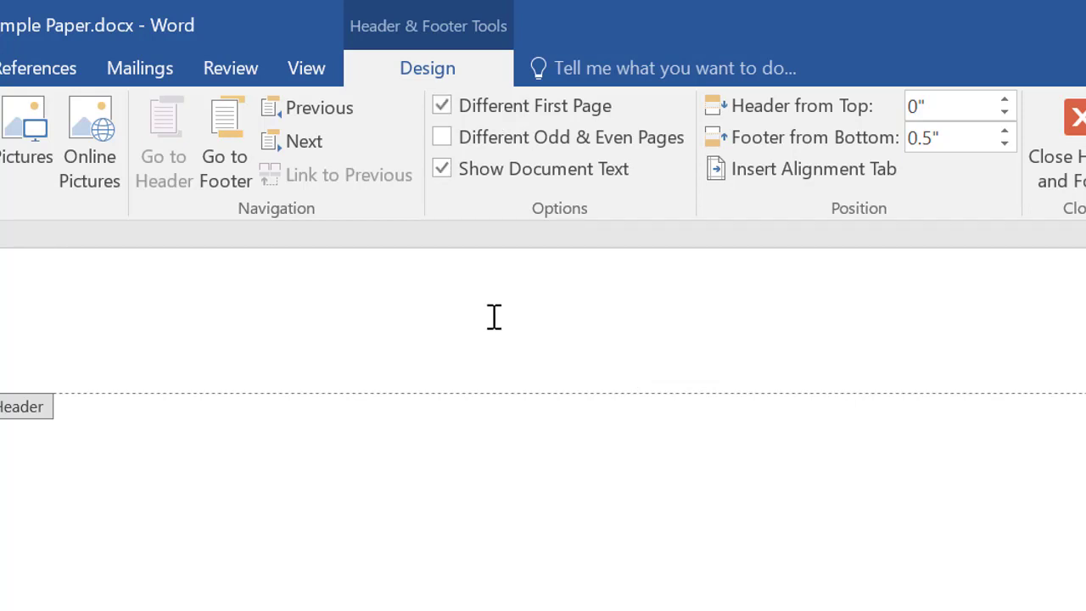
scroll(495, 357, "down", 10)
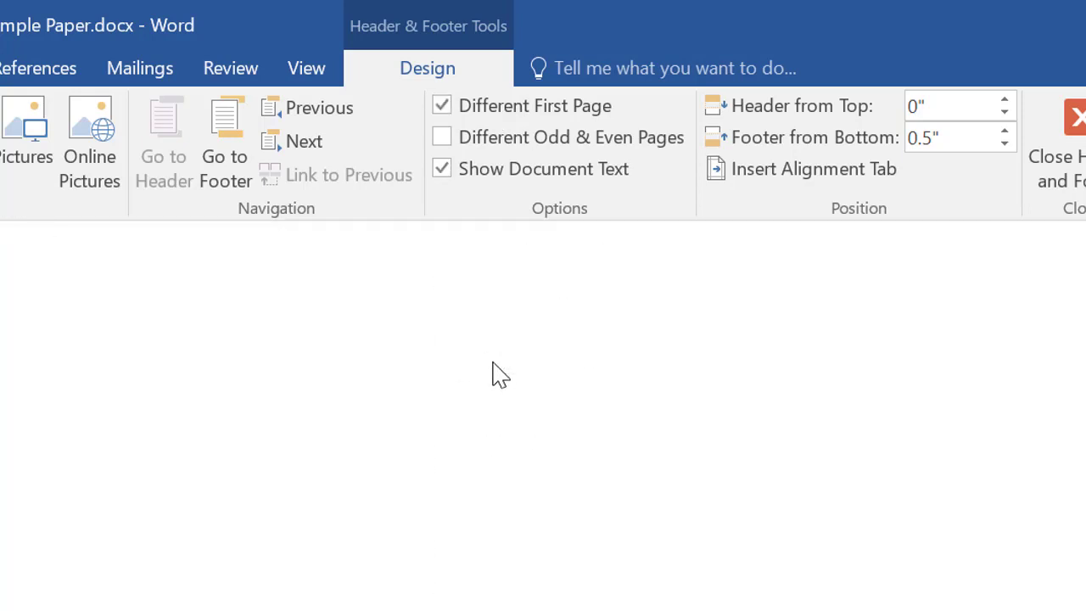
scroll(495, 374, "down", 5)
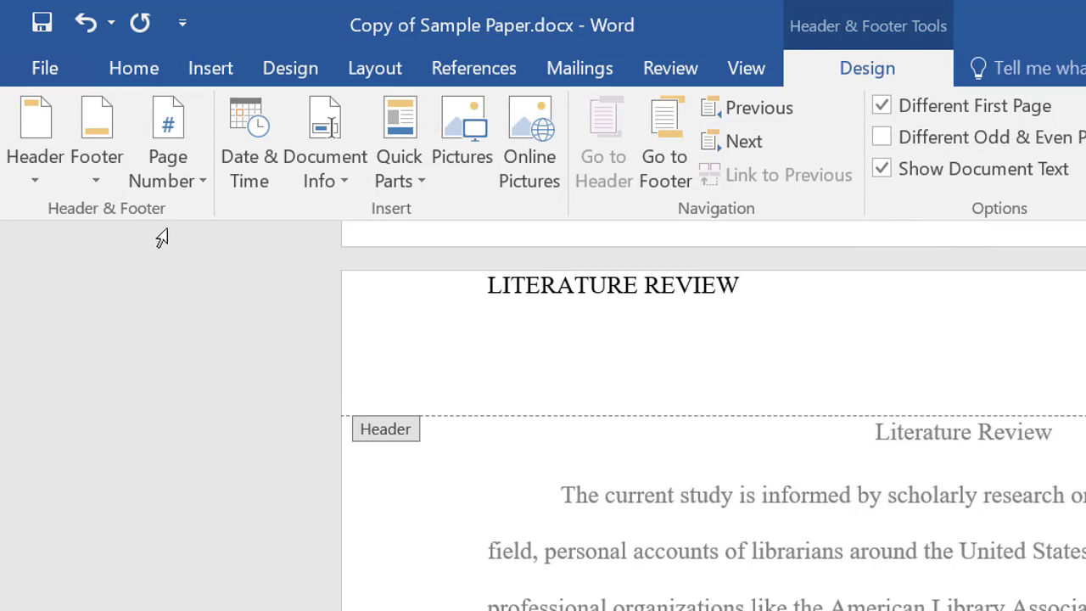
Format page numbers to start at 0 so the title page counts as page 0
left_click(173, 155)
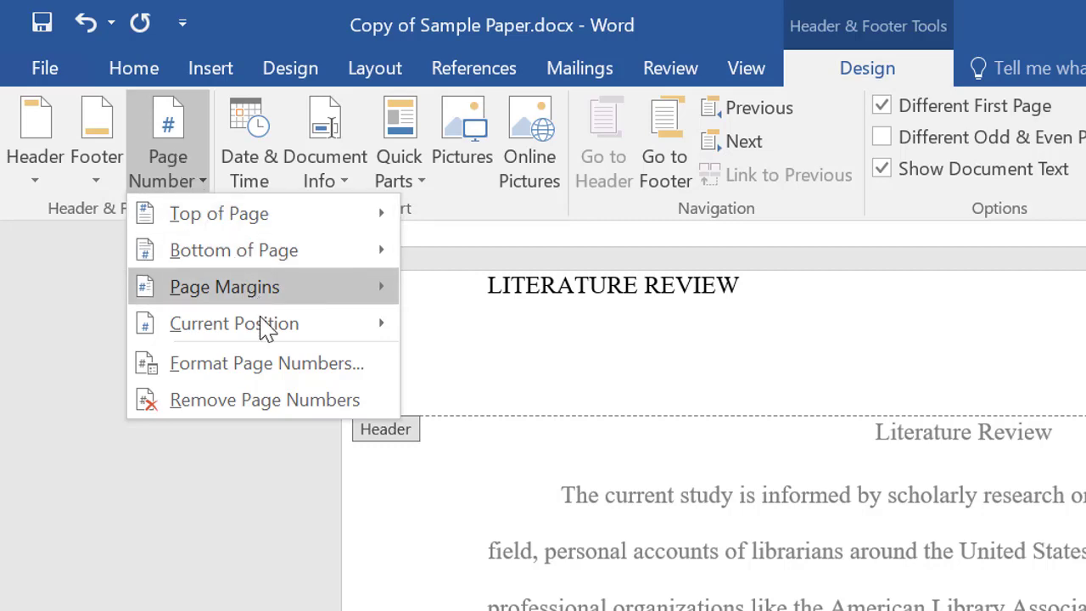
left_click(267, 363)
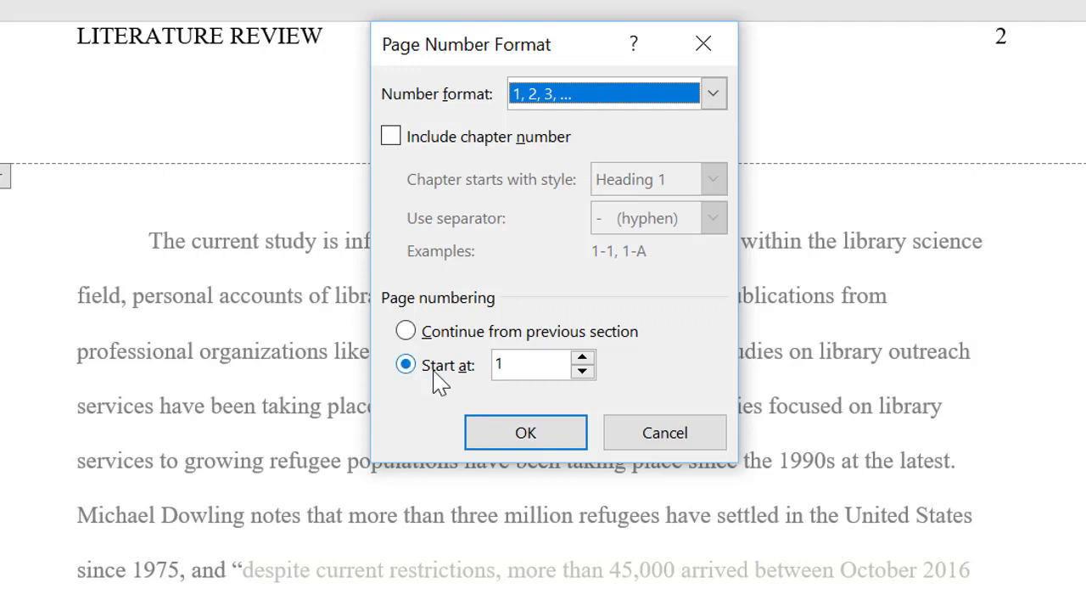
left_click(535, 363)
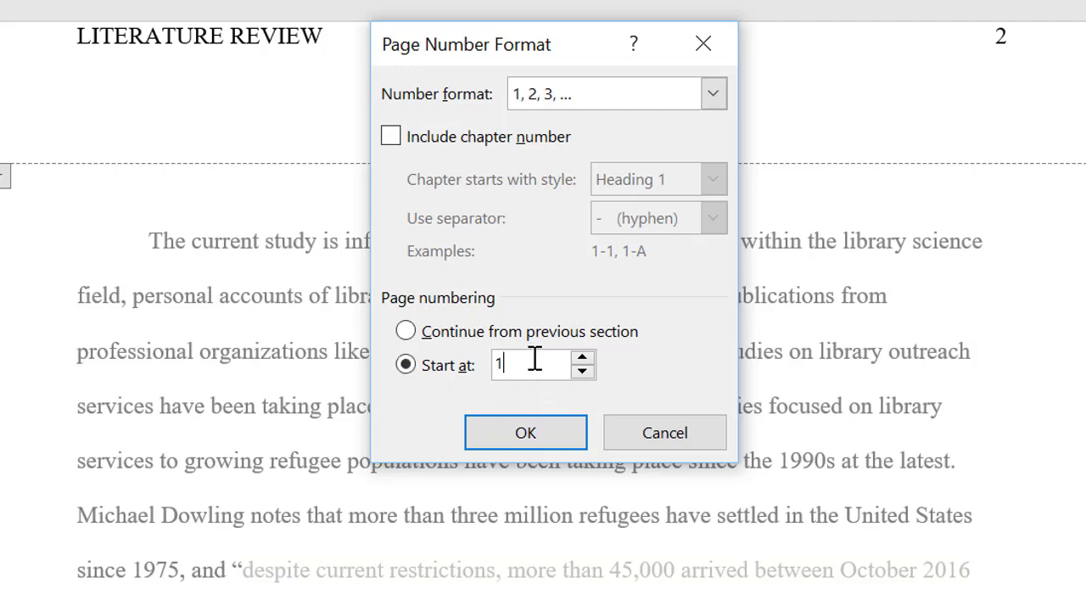
key("BackSpace")
type("0")
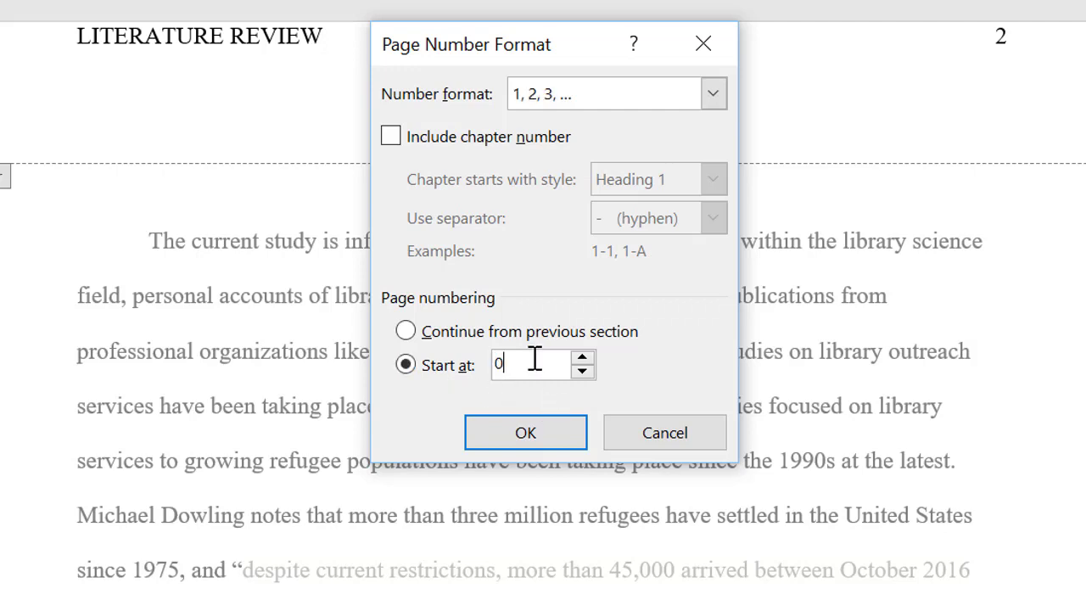
left_click(543, 435)
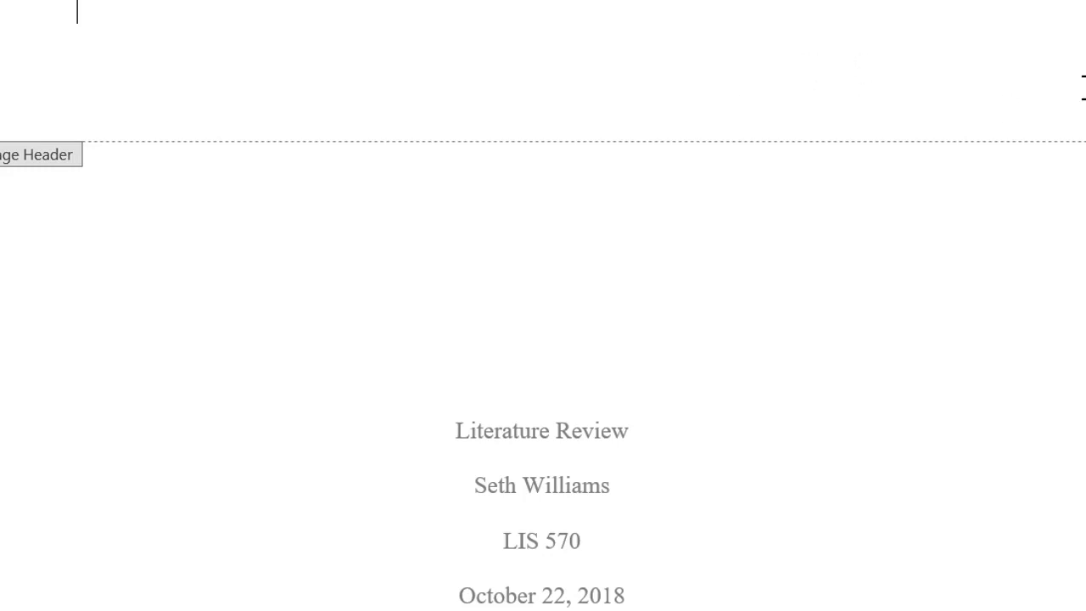
Confirm the body page shows number 1, close header editing, and save the document
scroll(652, 320, "down", 1)
scroll(645, 319, "down", 15)
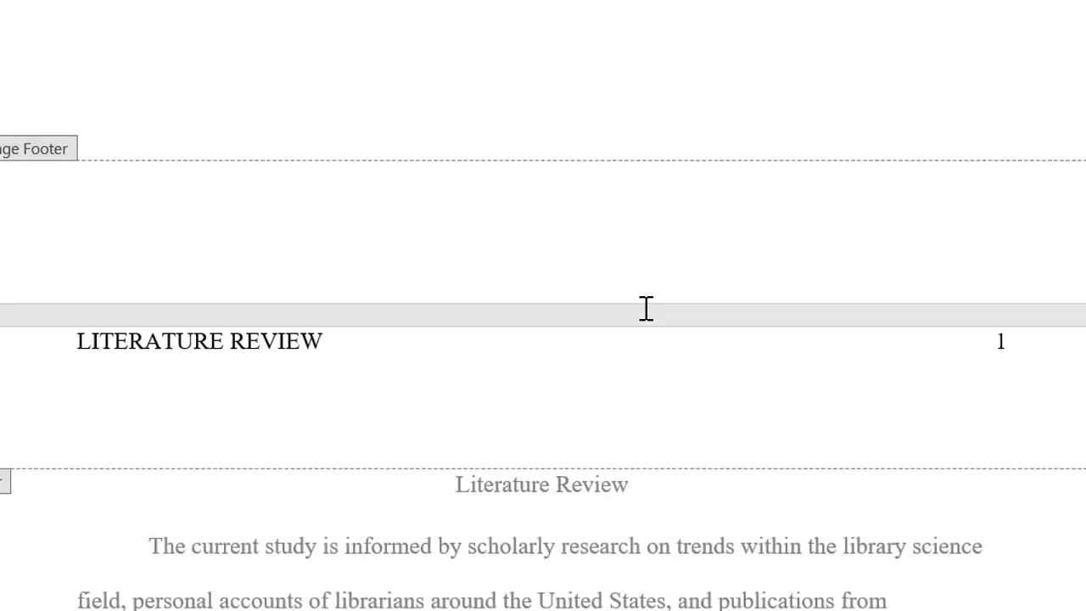
scroll(648, 312, "down", 3)
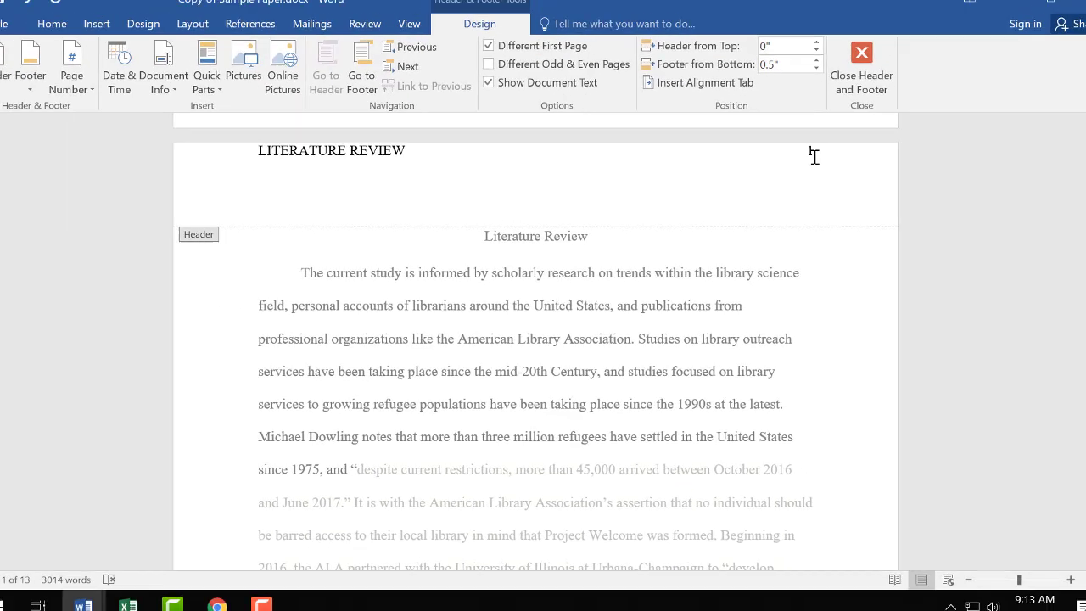
scroll(715, 235, "up", 1)
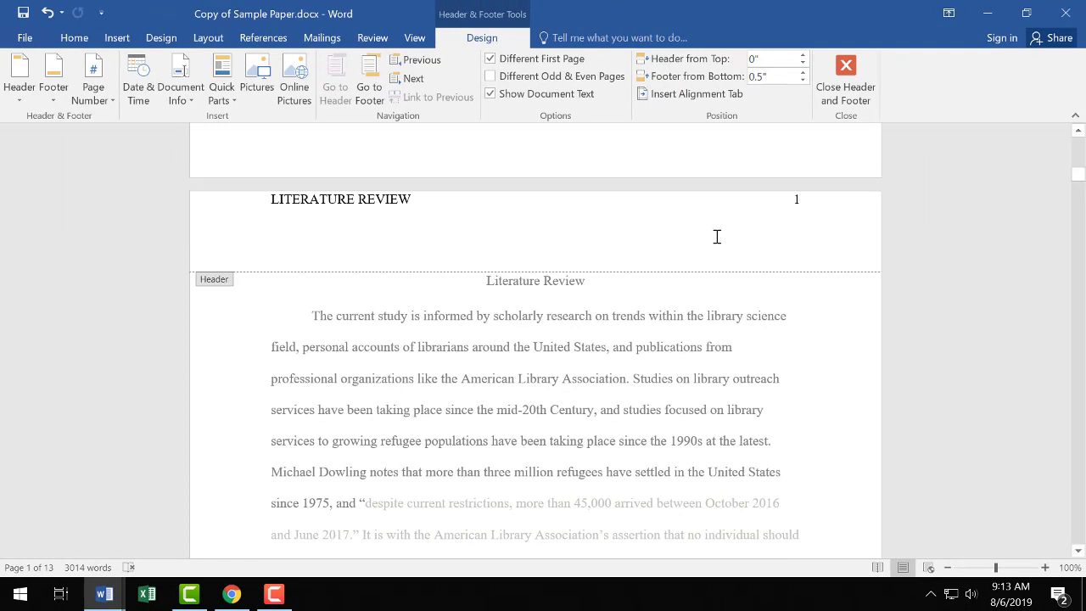
scroll(717, 237, "up", 20)
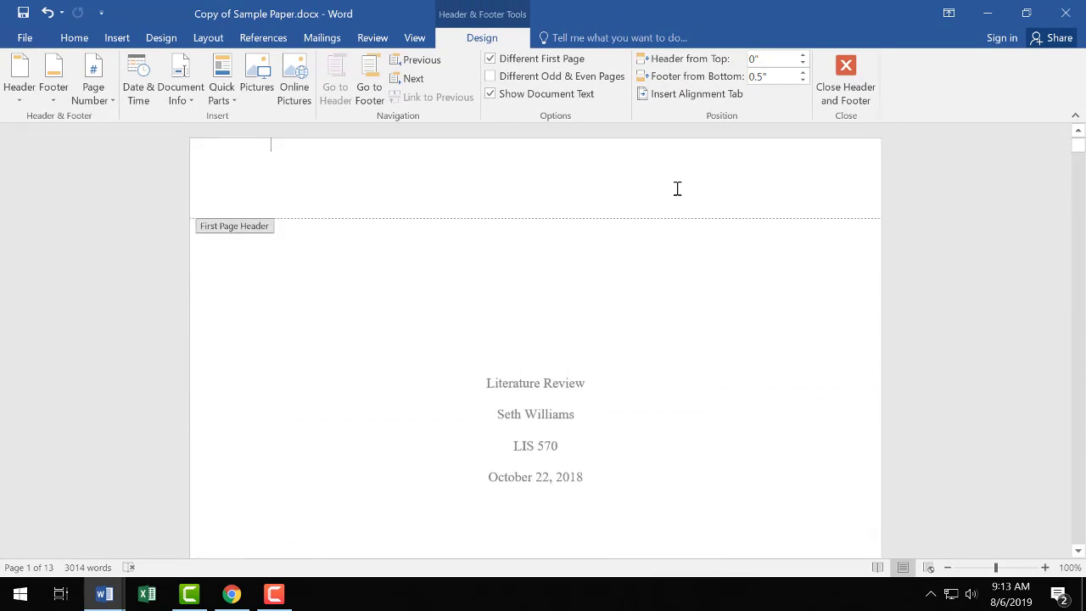
double_click(751, 320)
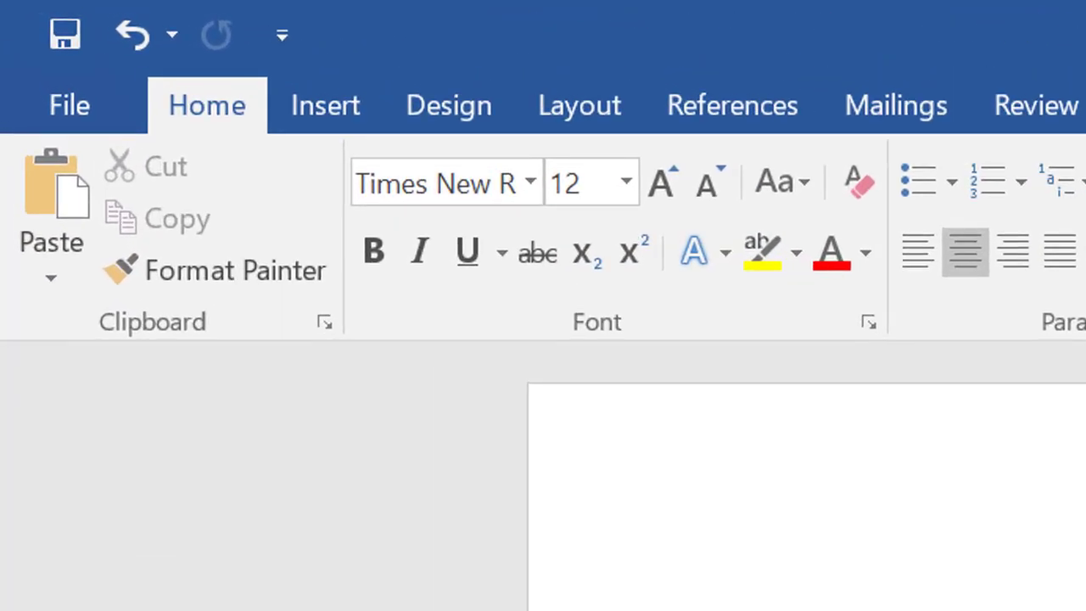
left_click(68, 53)
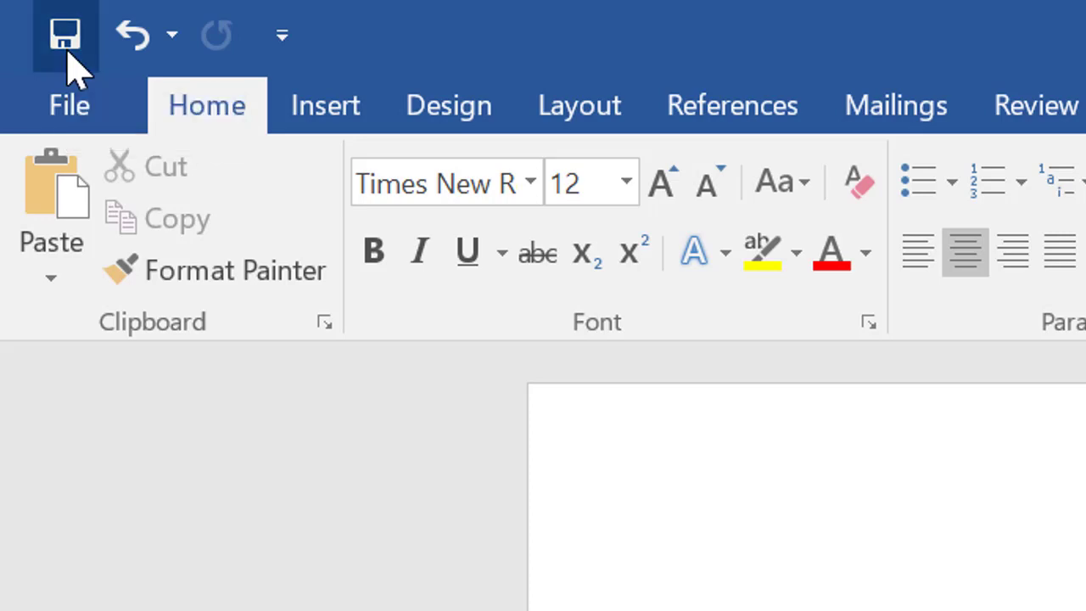